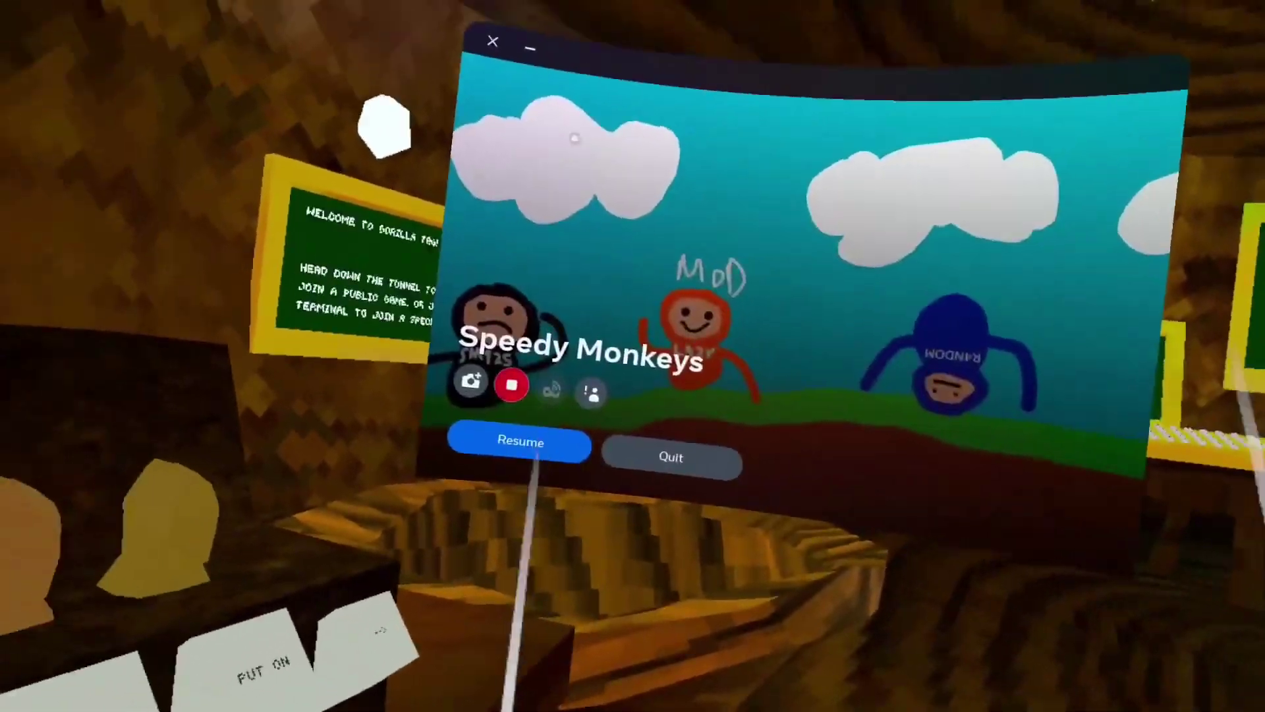
pyautogui.click(370, 469)
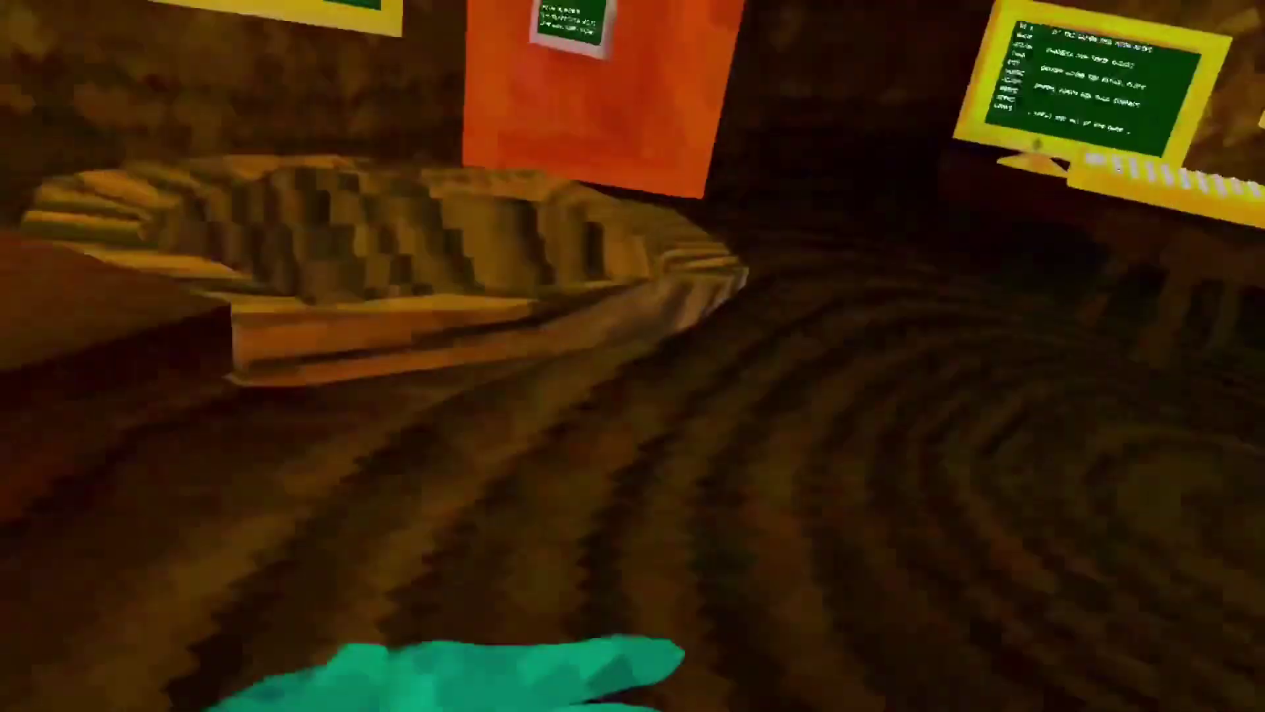